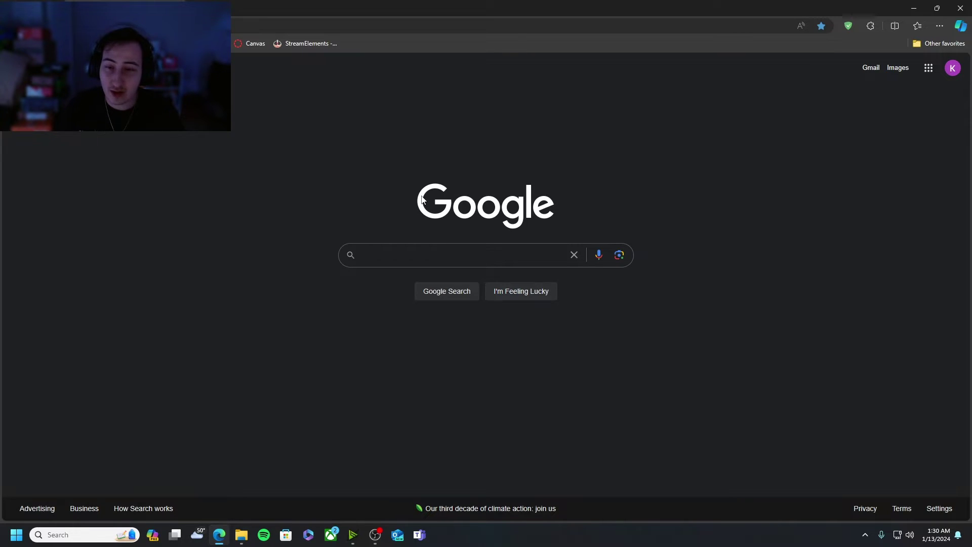
- Search Google for "songify" and open the Songify home page from the results
{"action": "left_click", "coordinate": [427, 254]}
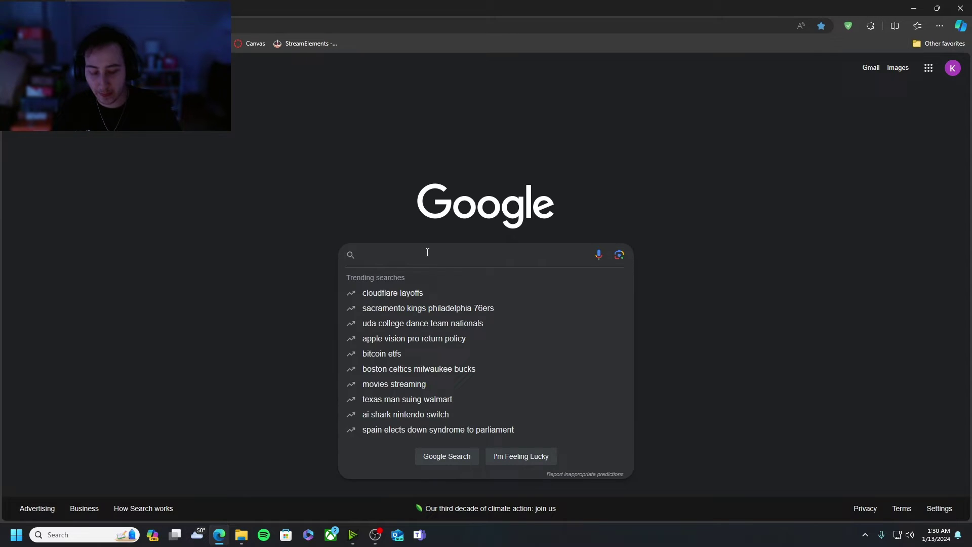
{"action": "type", "text": "songify"}
{"action": "key", "text": "Return"}
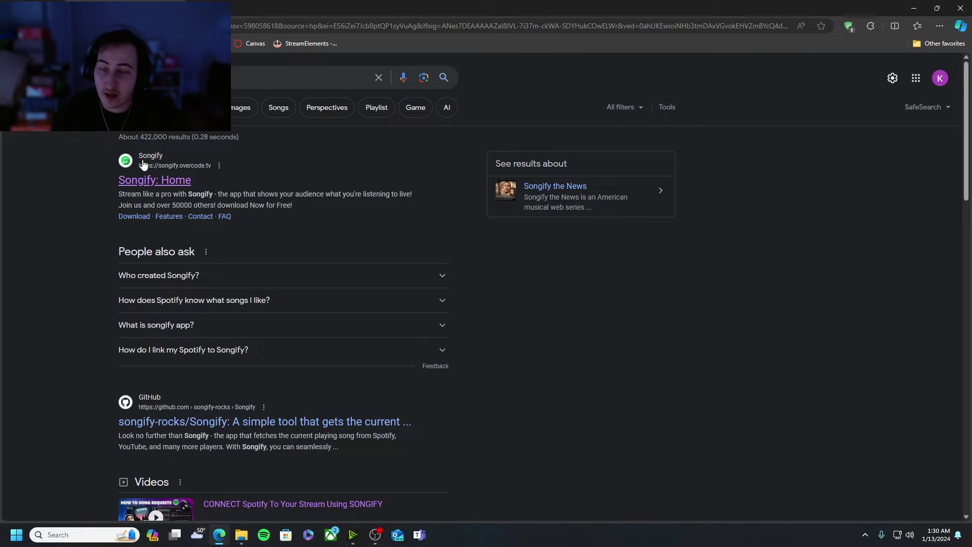
{"action": "left_click", "coordinate": [145, 181]}
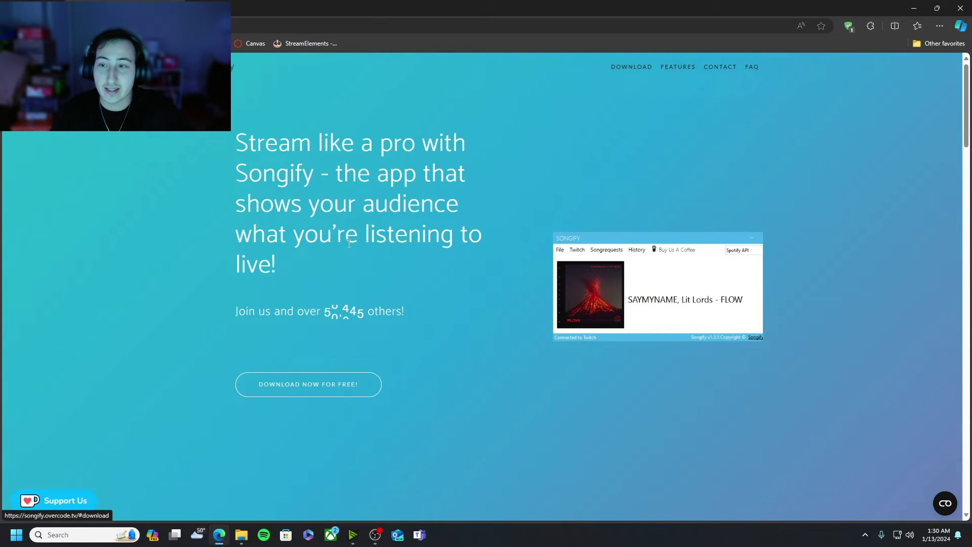
- Go to Songify's GitHub releases and download Songify.zip from the v1.5.2 release assets
{"action": "left_click", "coordinate": [319, 383]}
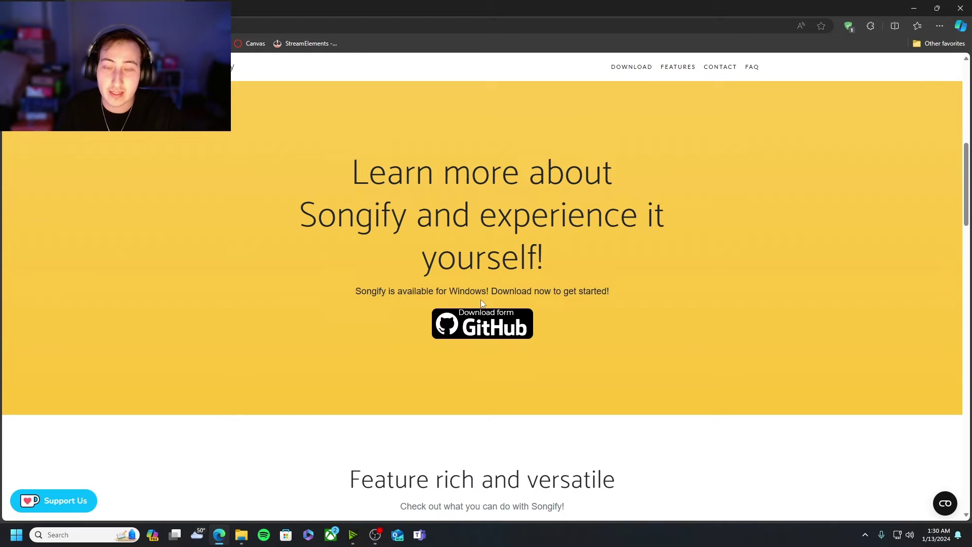
{"action": "left_click", "coordinate": [494, 326]}
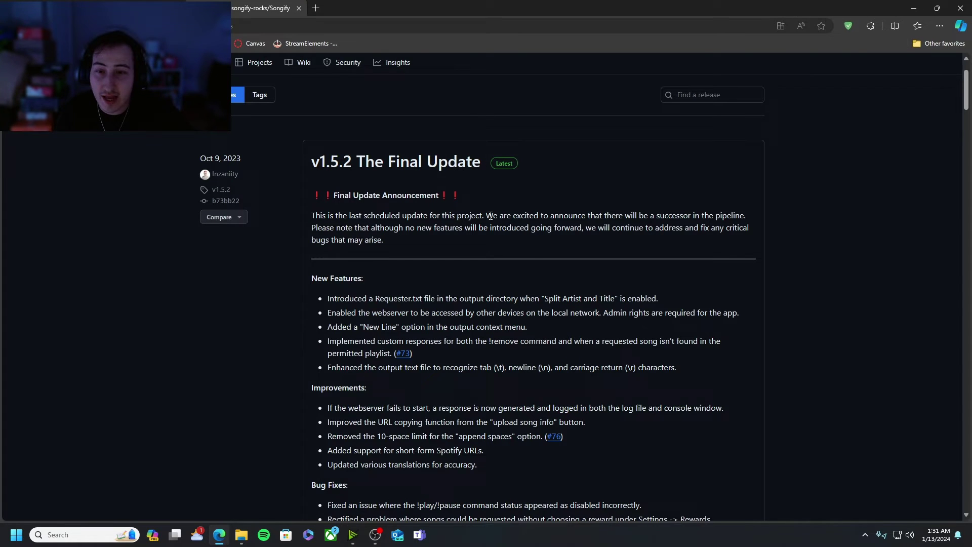
{"action": "scroll", "coordinate": [498, 151], "scroll_direction": "down", "scroll_amount": 8}
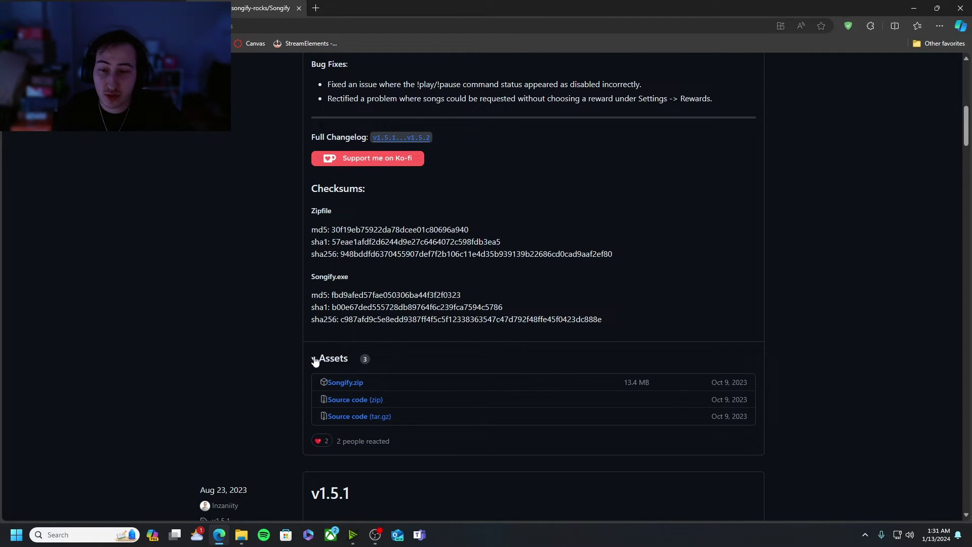
{"action": "scroll", "coordinate": [347, 405], "scroll_direction": "down", "scroll_amount": 1}
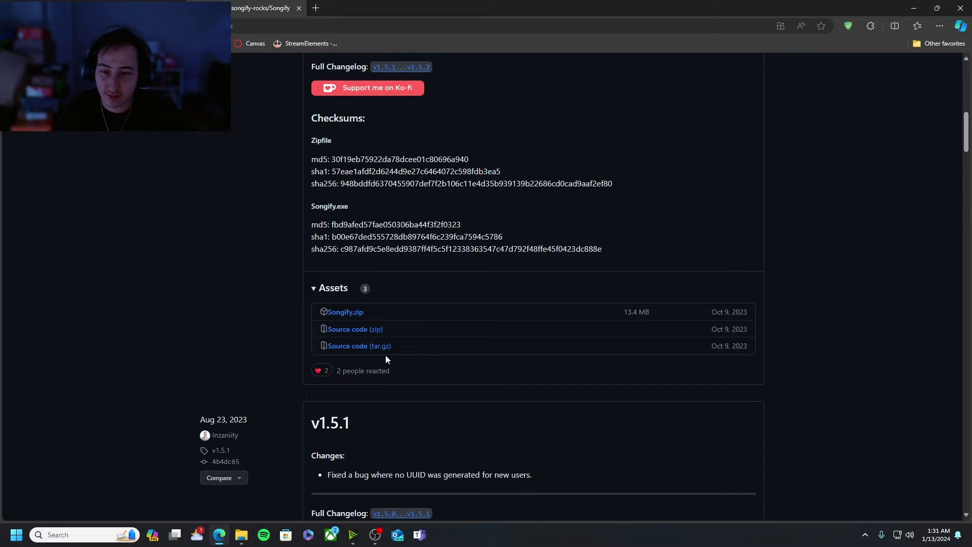
{"action": "left_click", "coordinate": [355, 314]}
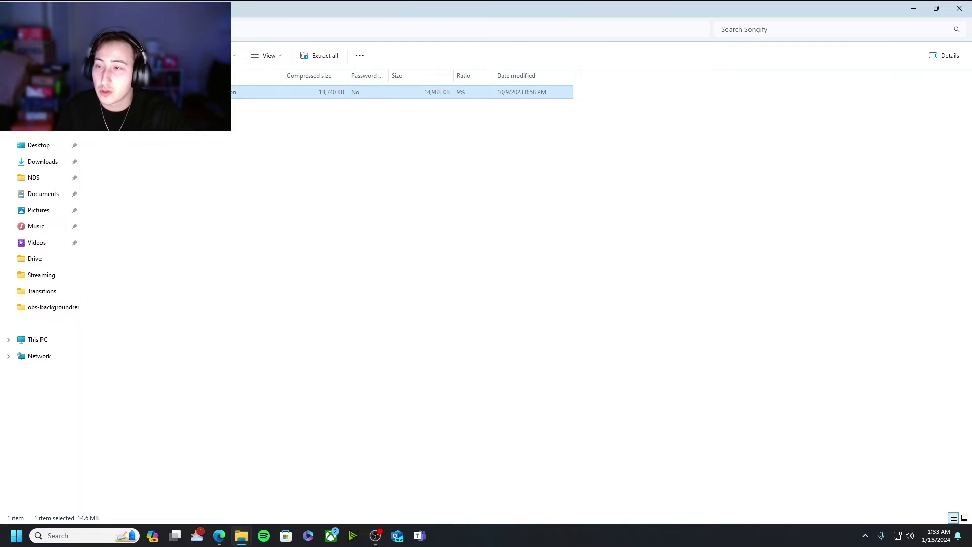
- Launch Songify.exe from the downloaded archive and allow it to run despite the Windows SmartScreen block
{"action": "key", "text": "Return"}
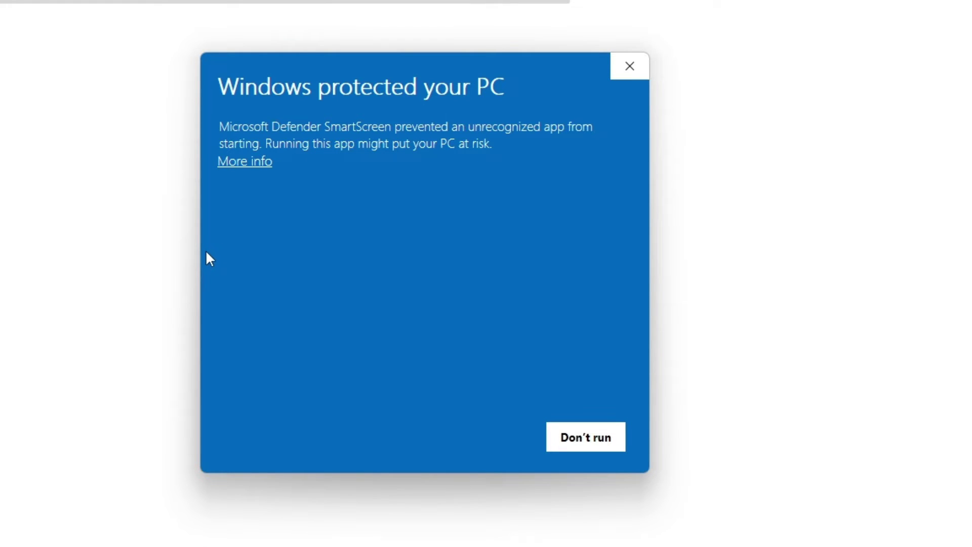
{"action": "left_click", "coordinate": [247, 162]}
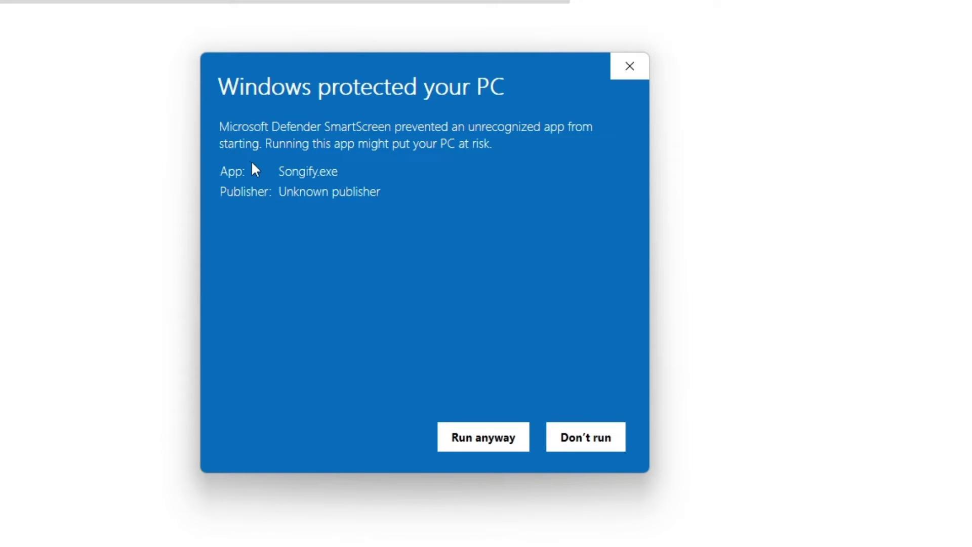
{"action": "left_click", "coordinate": [494, 446]}
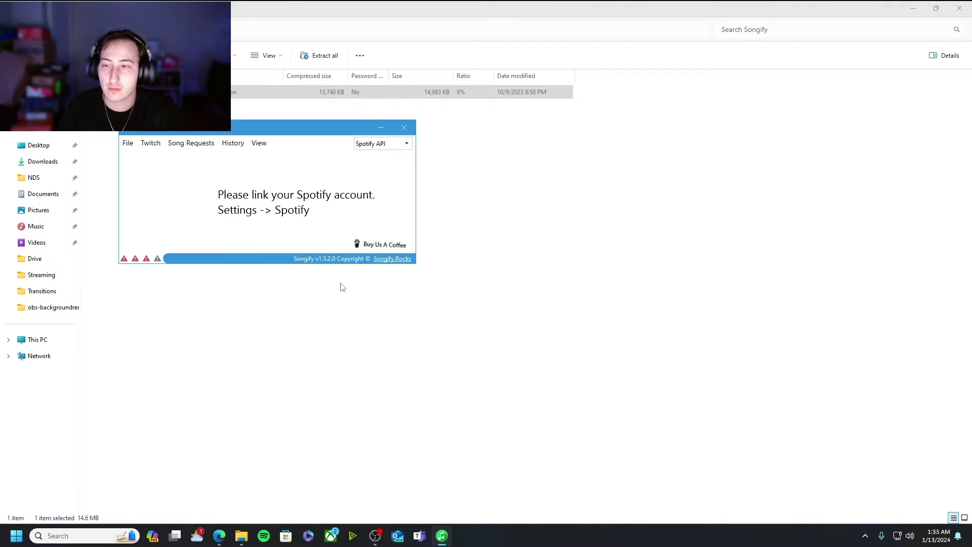
- Move the Songify window clear of the webcam area and link the Spotify account in its Spotify settings
{"action": "left_click_drag", "start_coordinate": [327, 128], "coordinate": [545, 130]}
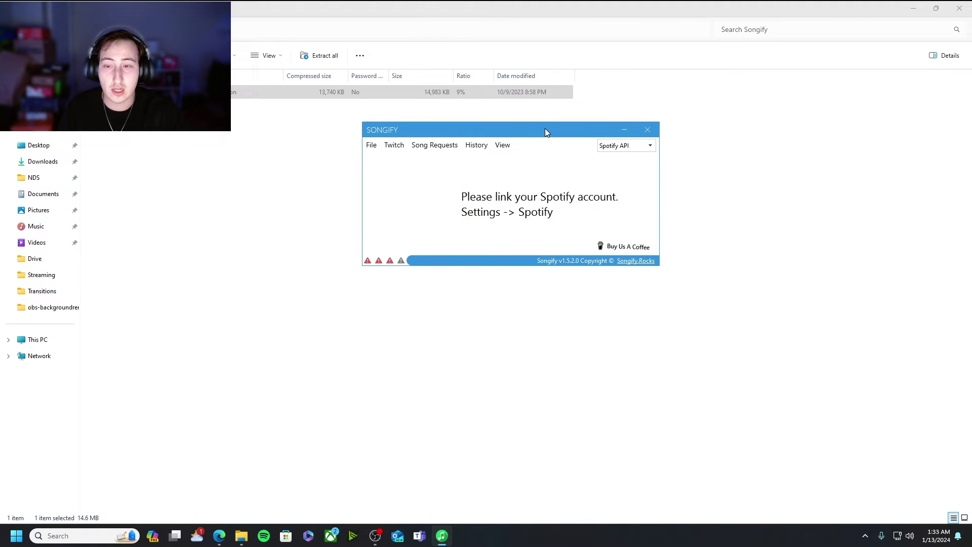
{"action": "left_click", "coordinate": [371, 145]}
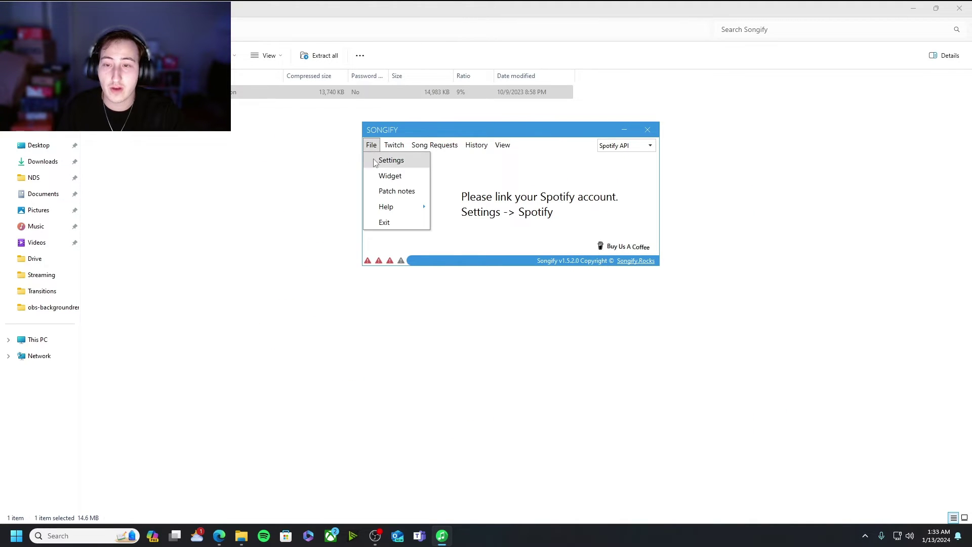
{"action": "left_click", "coordinate": [375, 161]}
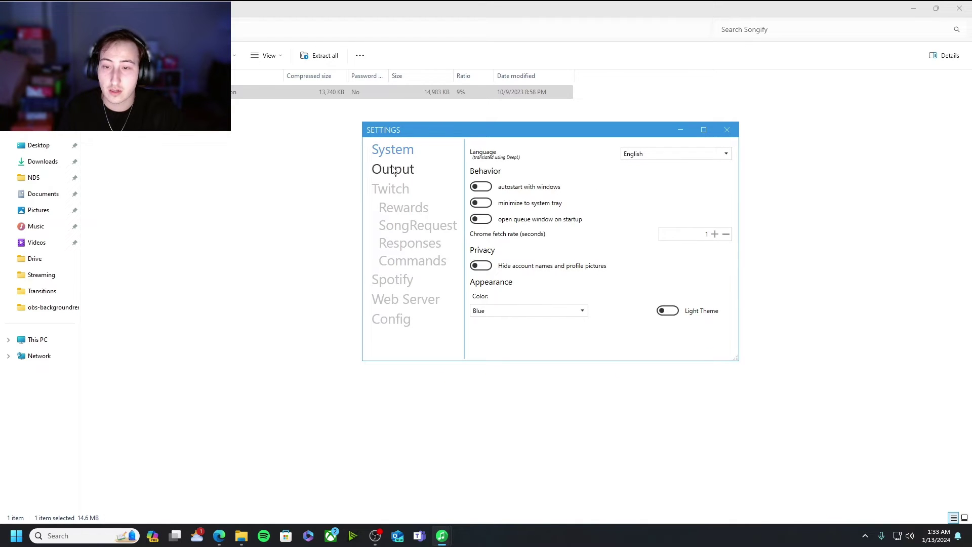
{"action": "left_click", "coordinate": [398, 279]}
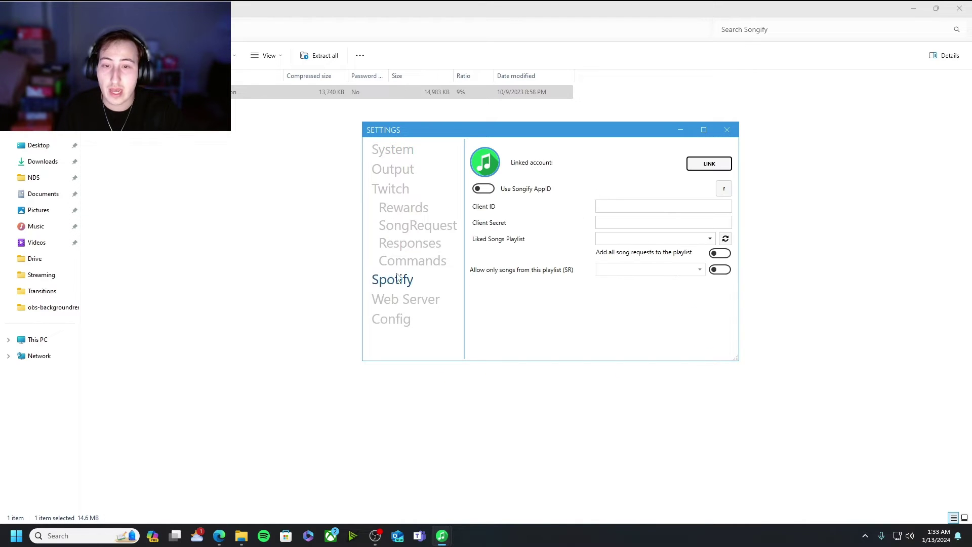
{"action": "left_click", "coordinate": [704, 164]}
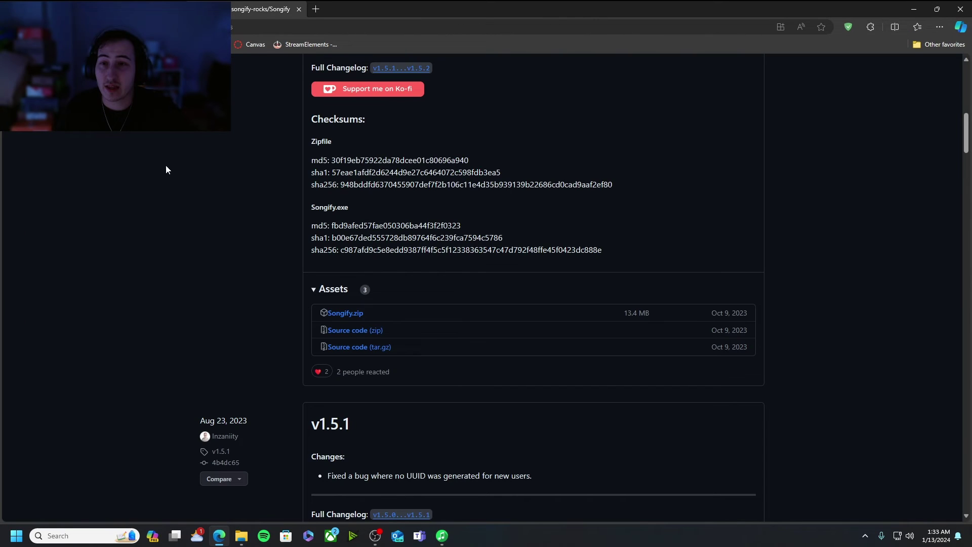
- Return to the Songify settings, log in with Twitch and check the connected account in the Twitch settings
{"action": "left_click", "coordinate": [442, 535]}
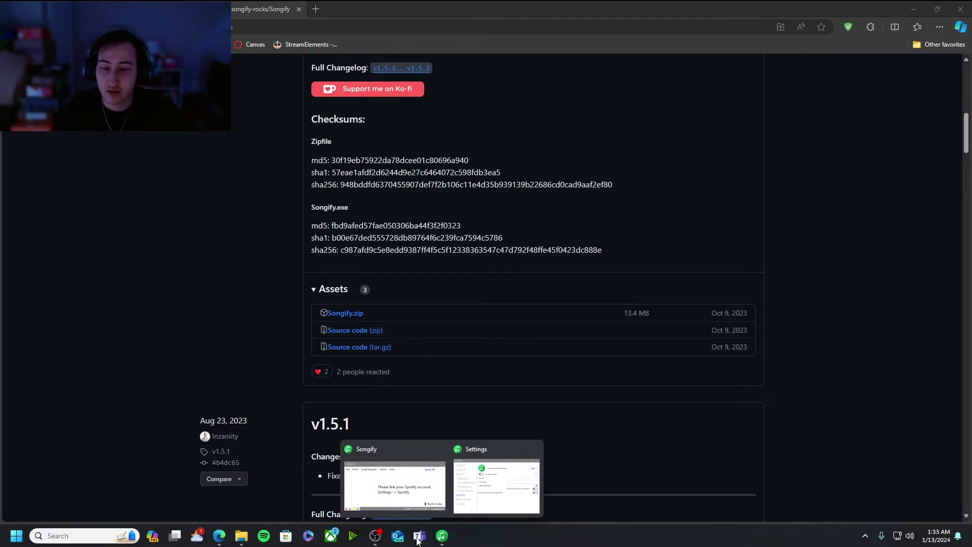
{"action": "left_click", "coordinate": [496, 486]}
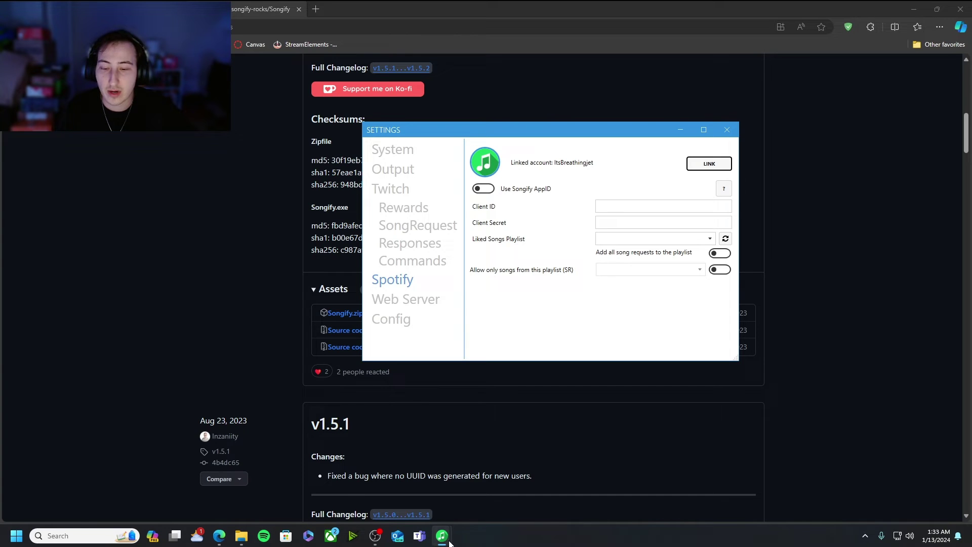
{"action": "left_click", "coordinate": [397, 190]}
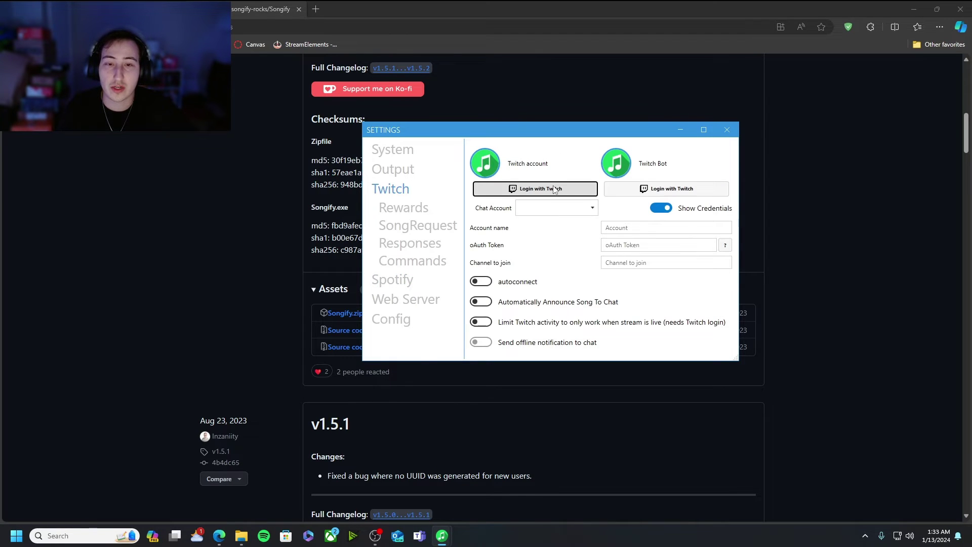
{"action": "left_click", "coordinate": [713, 187]}
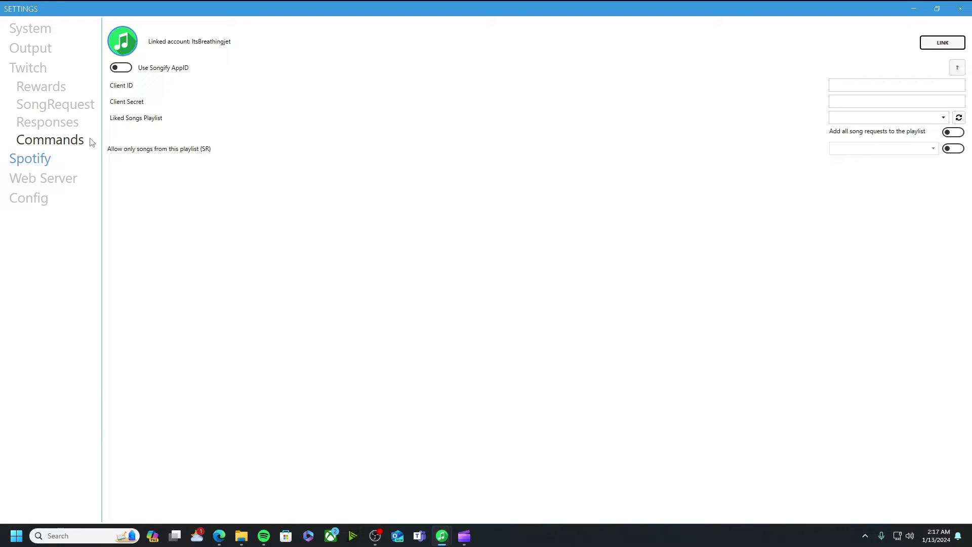
{"action": "left_click", "coordinate": [31, 72]}
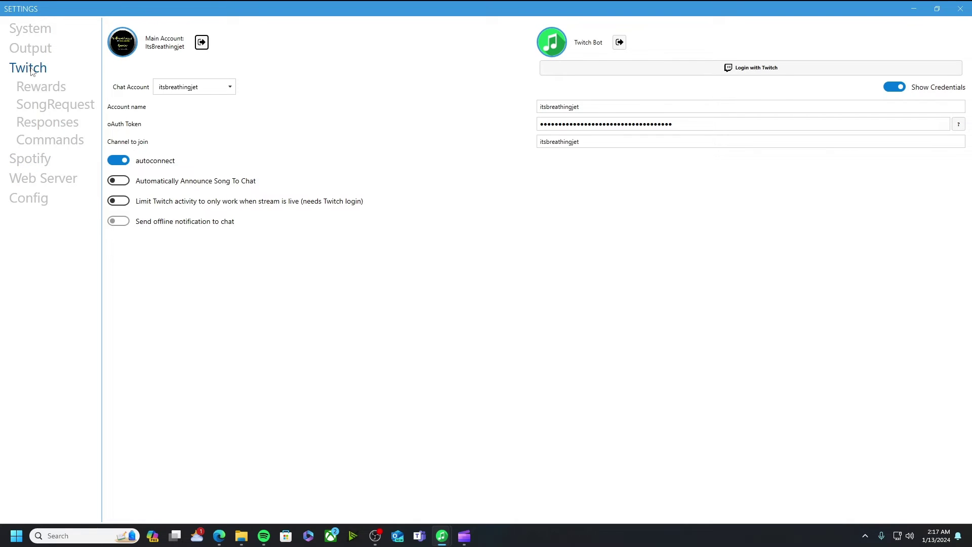
- Examine the song request settings, including the user levels allowed for the SR command and reward and the user levels for maximum requests
{"action": "left_click", "coordinate": [76, 105]}
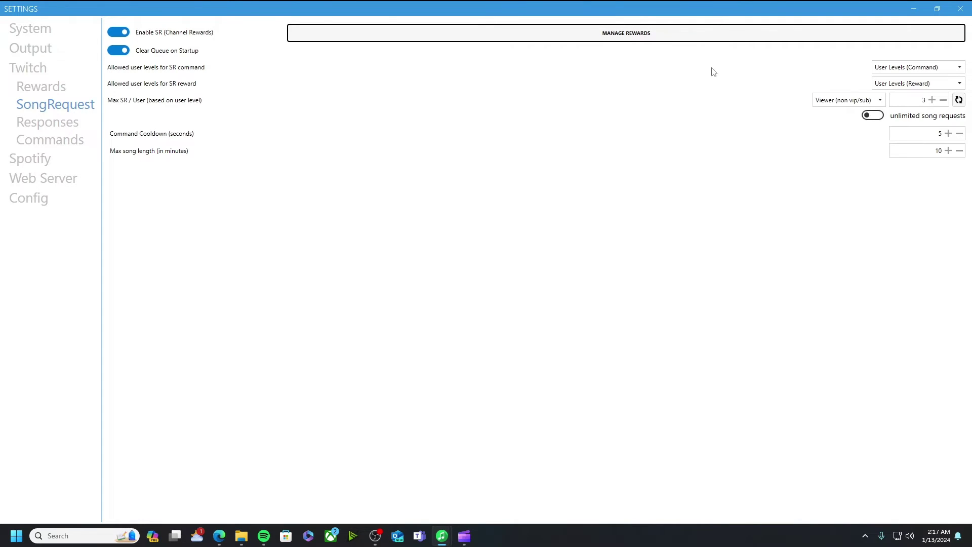
{"action": "left_click", "coordinate": [911, 66]}
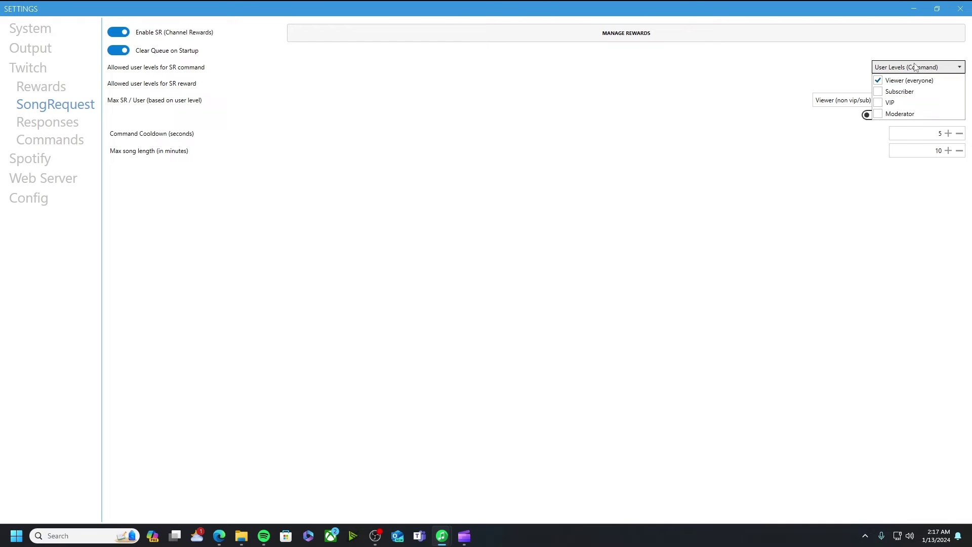
{"action": "left_click", "coordinate": [917, 69]}
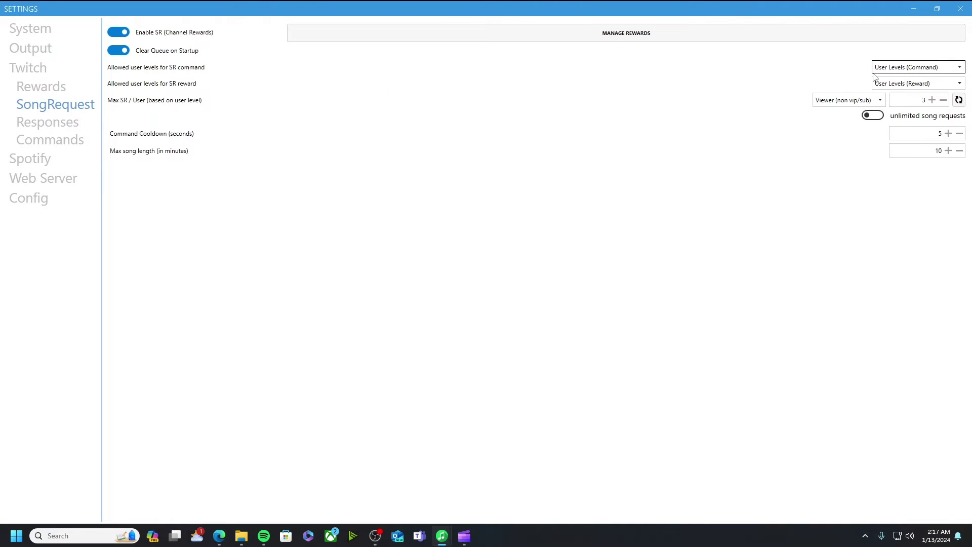
{"action": "left_click", "coordinate": [915, 84]}
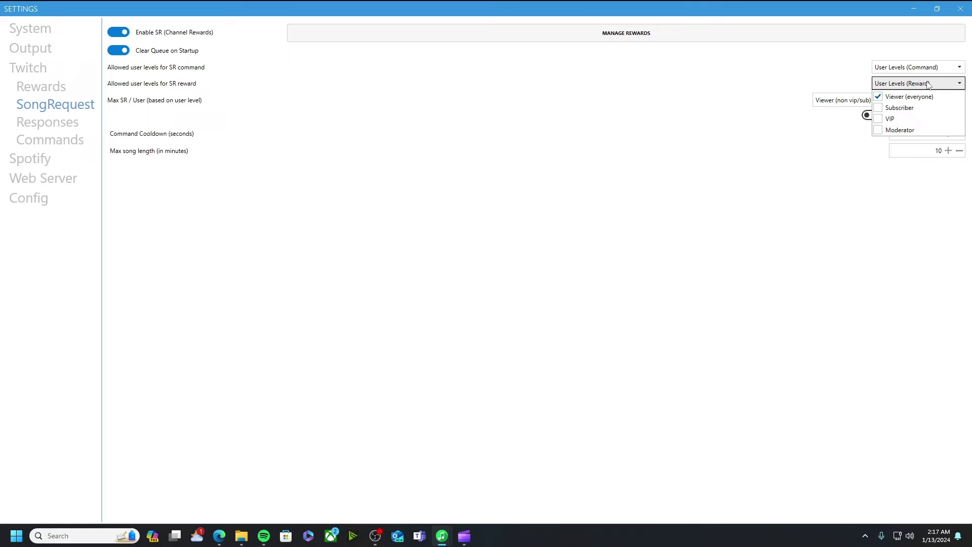
{"action": "left_click", "coordinate": [929, 85]}
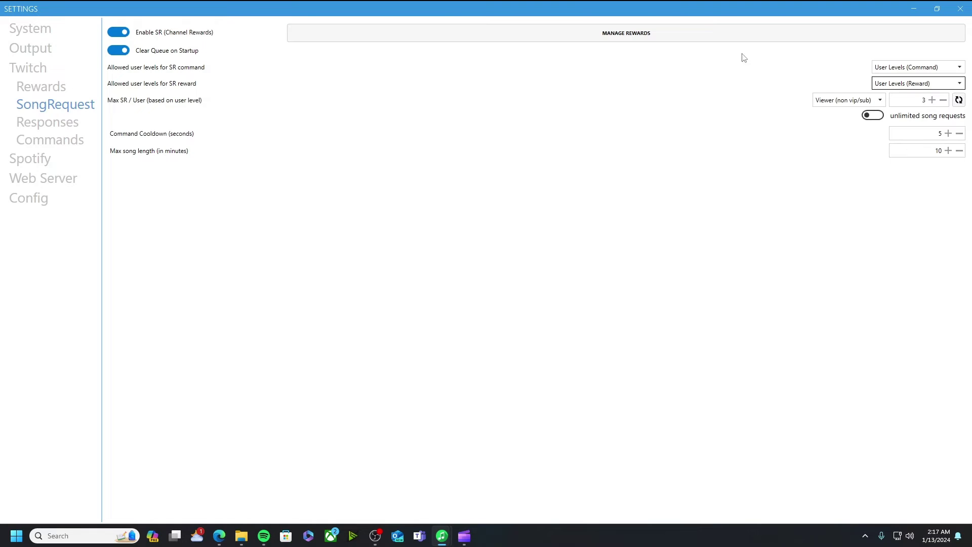
{"action": "key", "text": "Tab"}
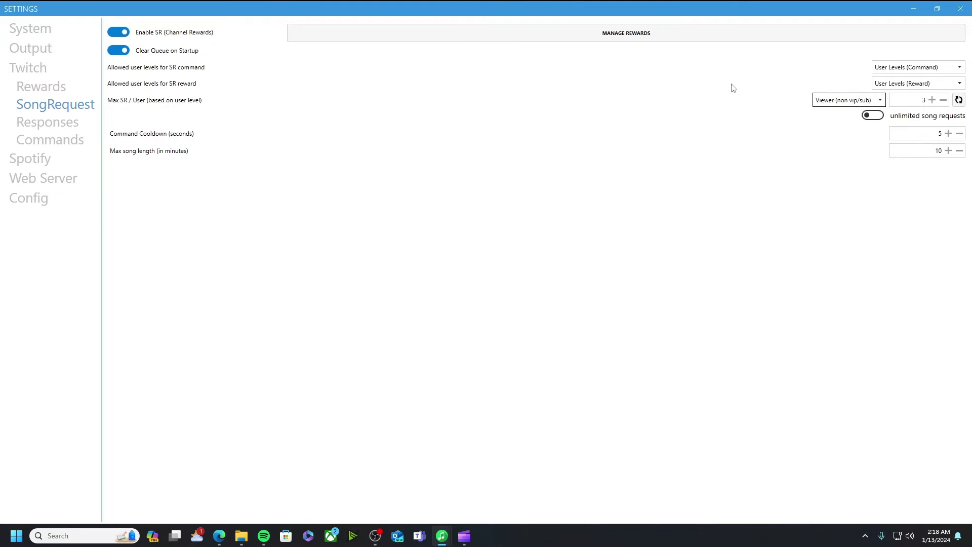
{"action": "left_click", "coordinate": [833, 102]}
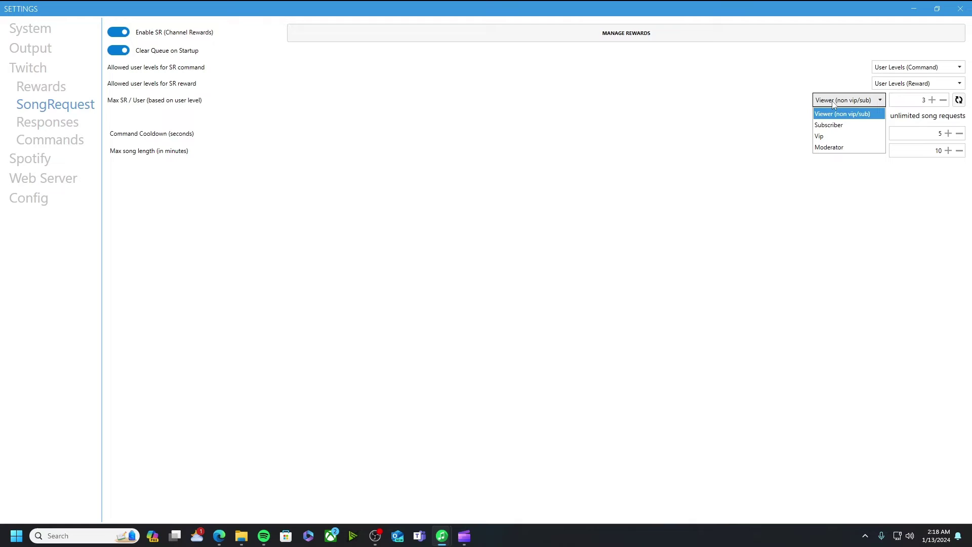
{"action": "left_click", "coordinate": [833, 101]}
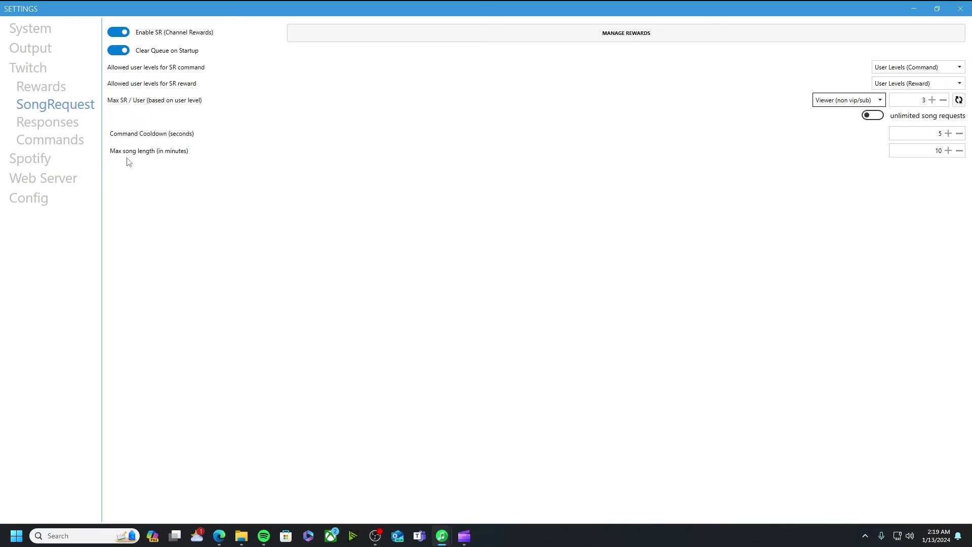
- Open the chat command settings to review the available triggers and which ones are enabled
{"action": "left_click", "coordinate": [71, 140]}
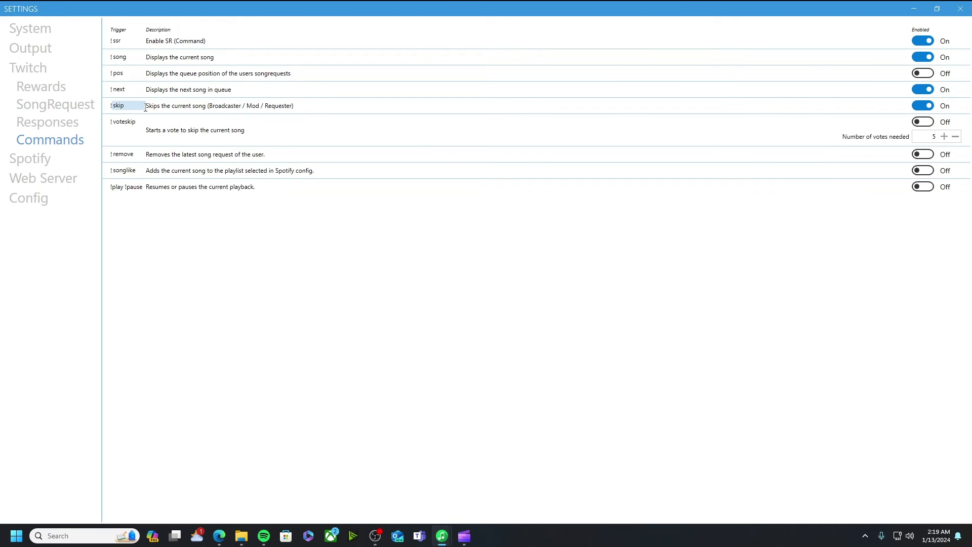